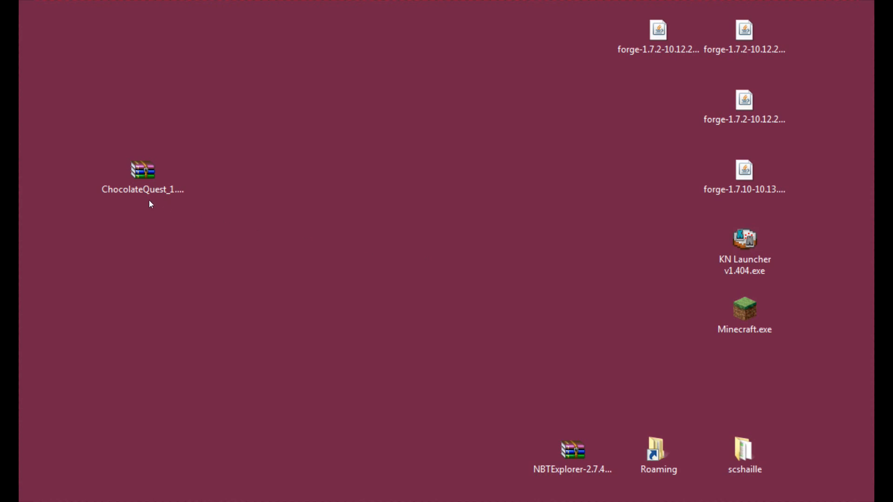
- Select the ChocolateQuest zip on the desktop and restore the forum post over it
click(143, 178)
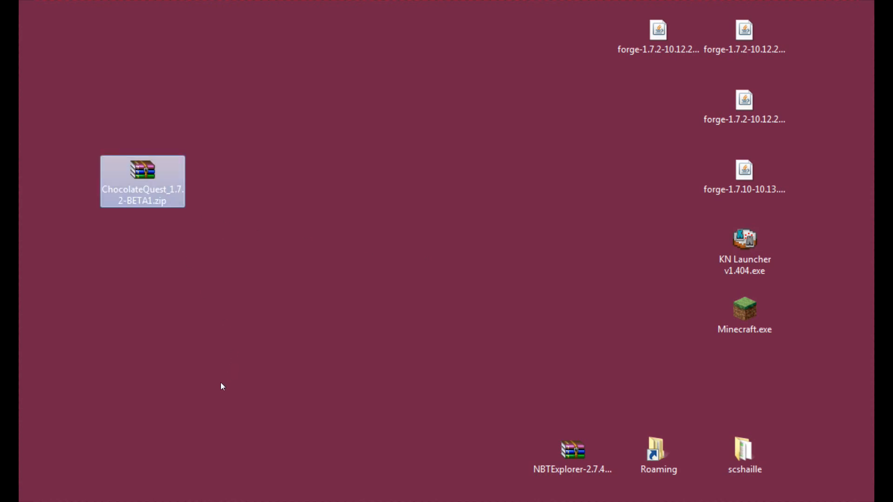
click(131, 493)
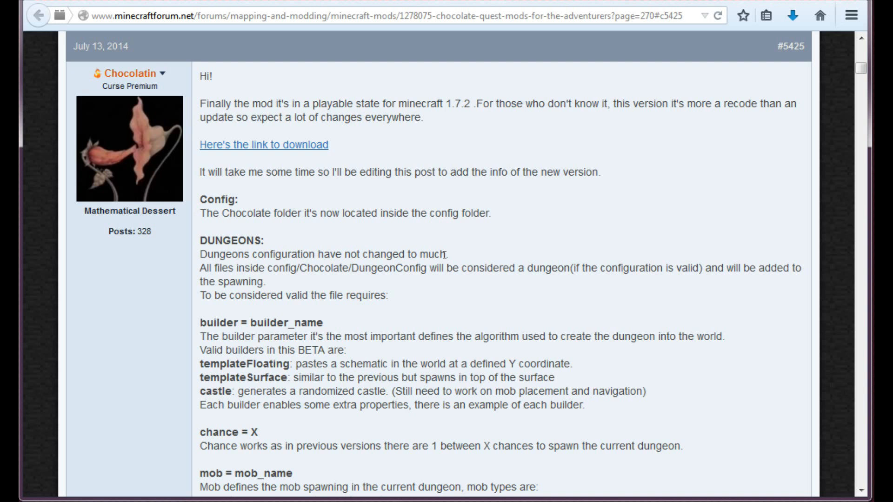
scroll(444, 255, up, 1)
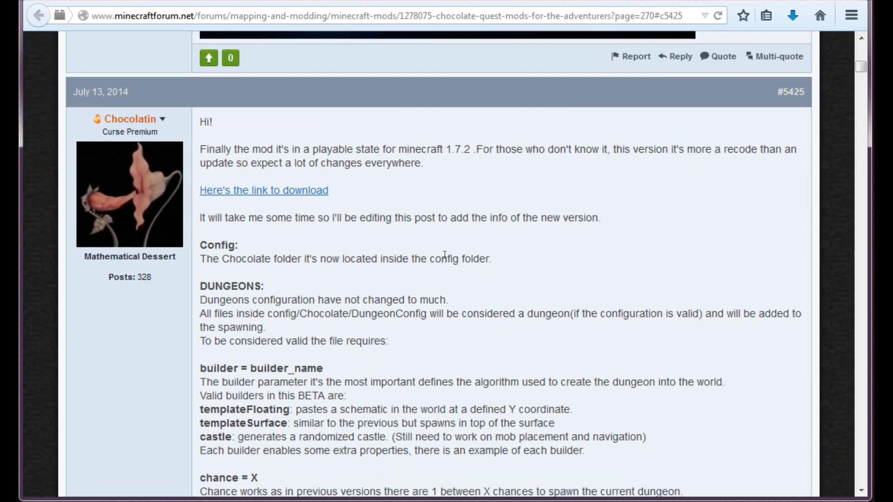
scroll(445, 256, down, 1)
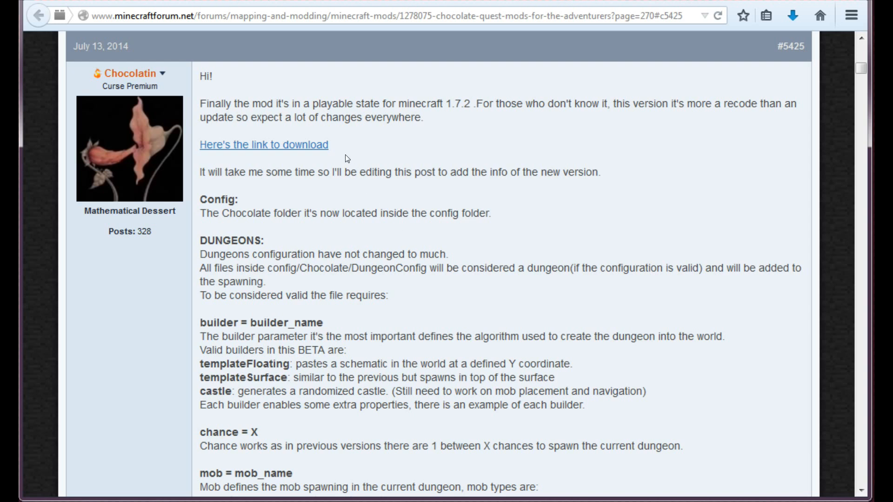
- Highlight the 'Here's the link to download' link, then minimize Firefox to show the desktop
drag(334, 148, 201, 149)
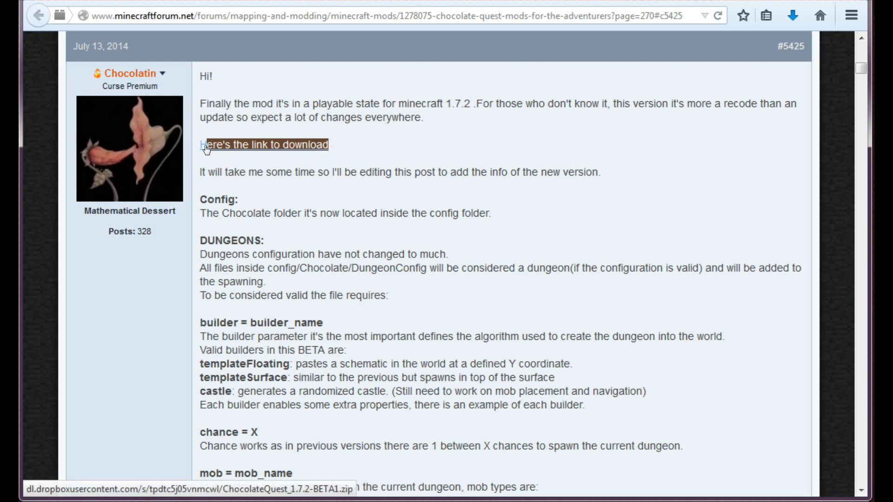
click(369, 162)
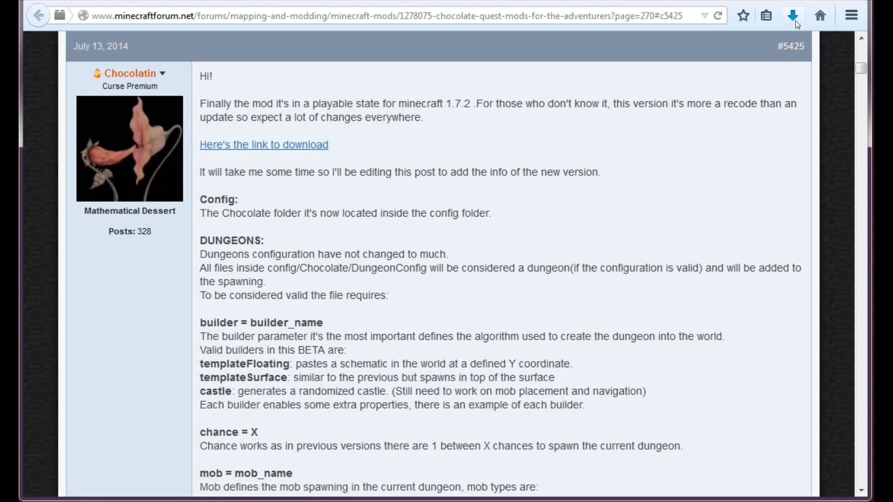
click(802, 4)
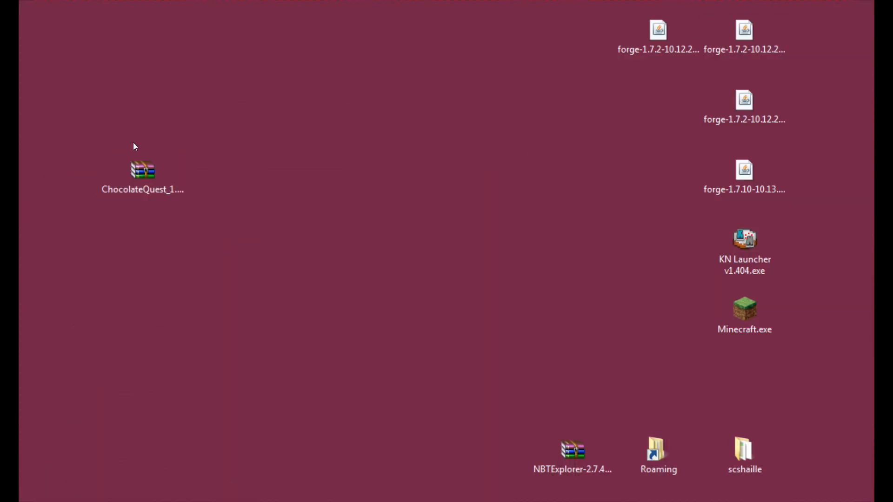
- Extract the 'Copy the contents...' folder from the ChocolateQuest zip onto the desktop and close WinRAR
click(145, 173)
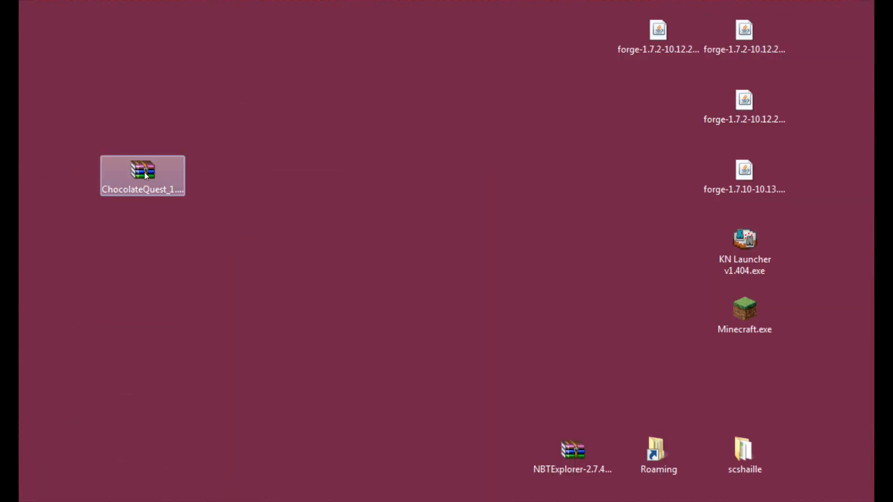
double_click(144, 173)
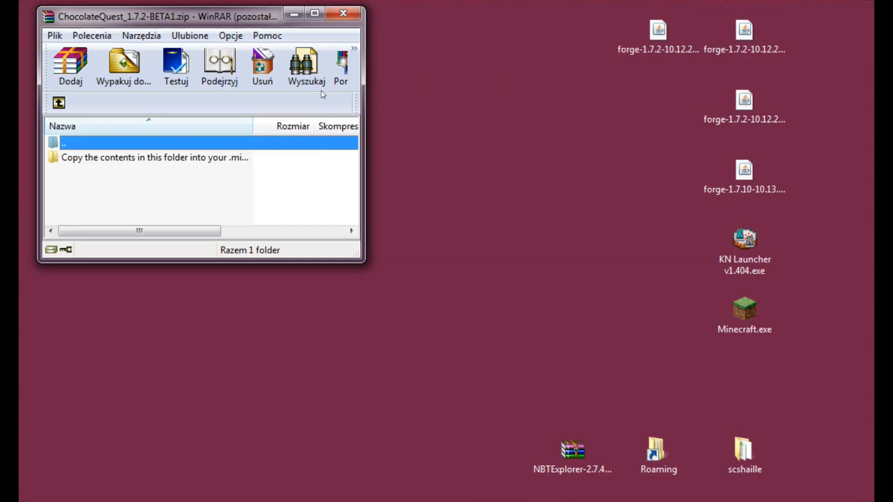
drag(207, 15, 258, 36)
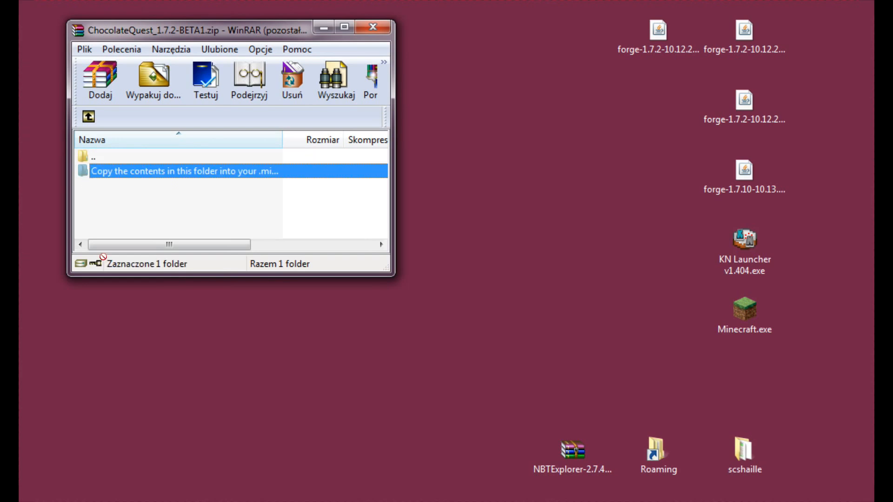
drag(84, 172, 113, 348)
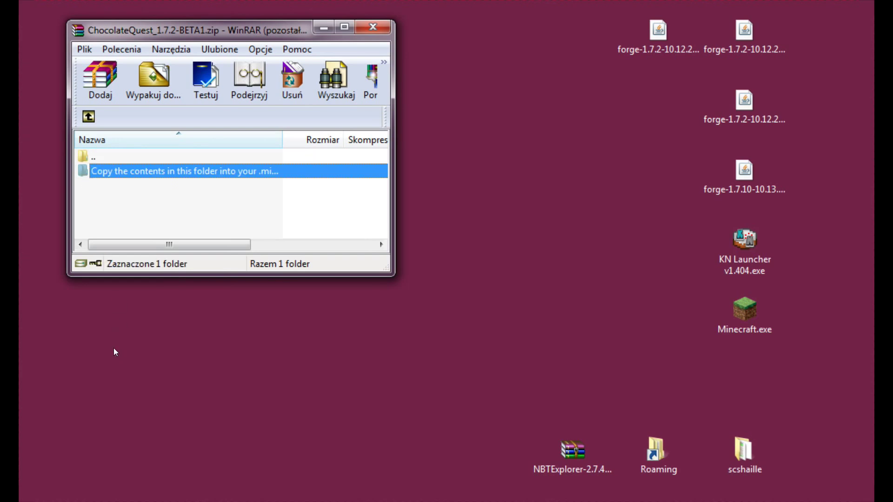
click(373, 27)
- Place the extracted folder on the desktop right below the ChocolateQuest zip
click(147, 174)
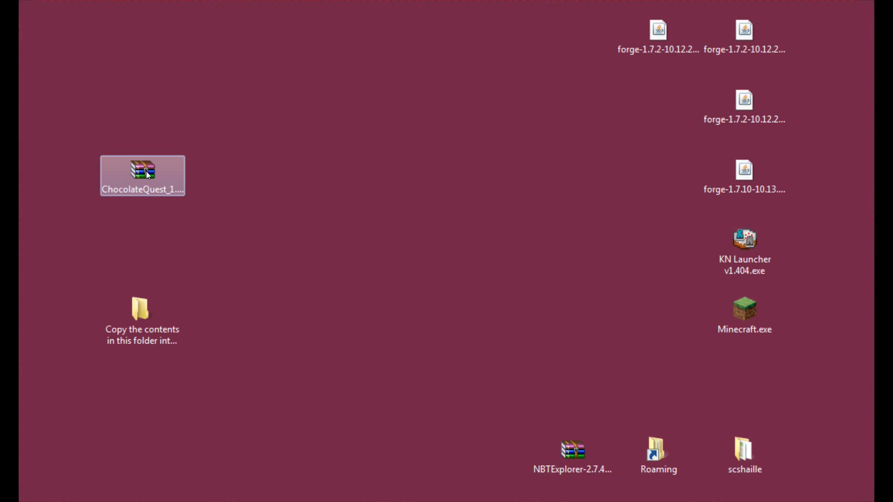
click(182, 190)
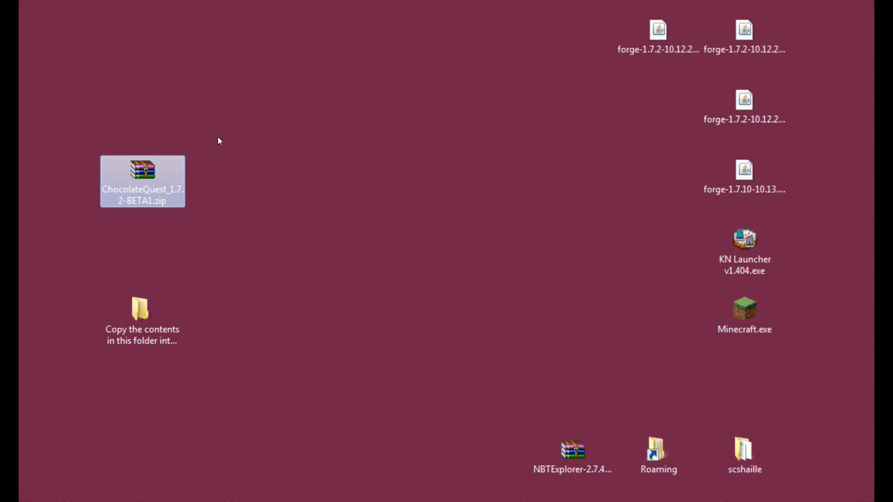
click(280, 217)
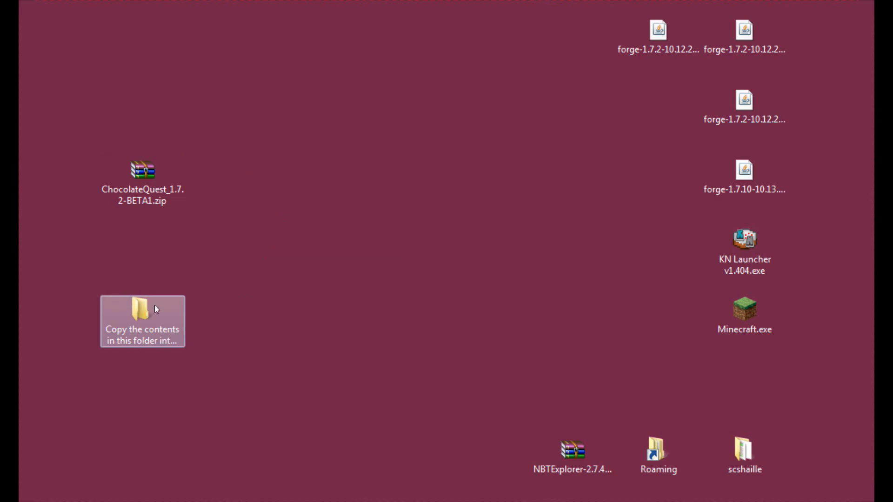
drag(154, 305, 140, 258)
click(414, 356)
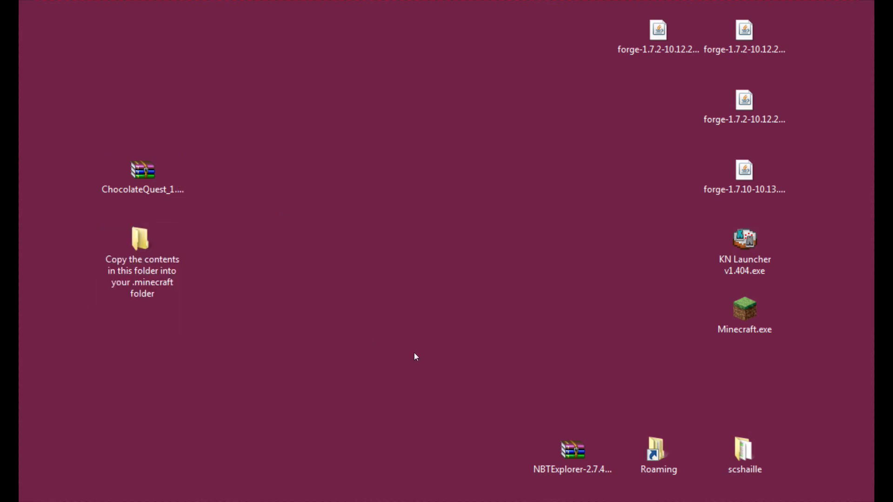
- Browse Roaming into the .minecraft folder, enlarge its window, and select the extracted desktop folder
double_click(660, 445)
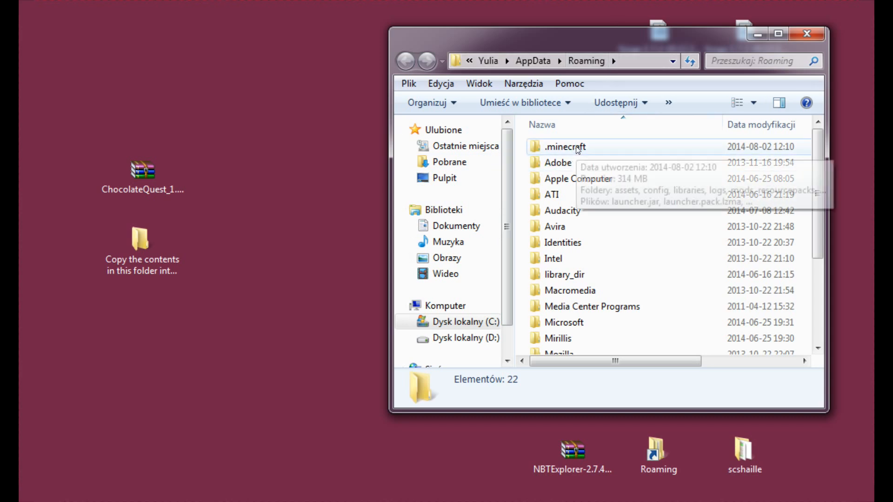
mouse_move(565, 147)
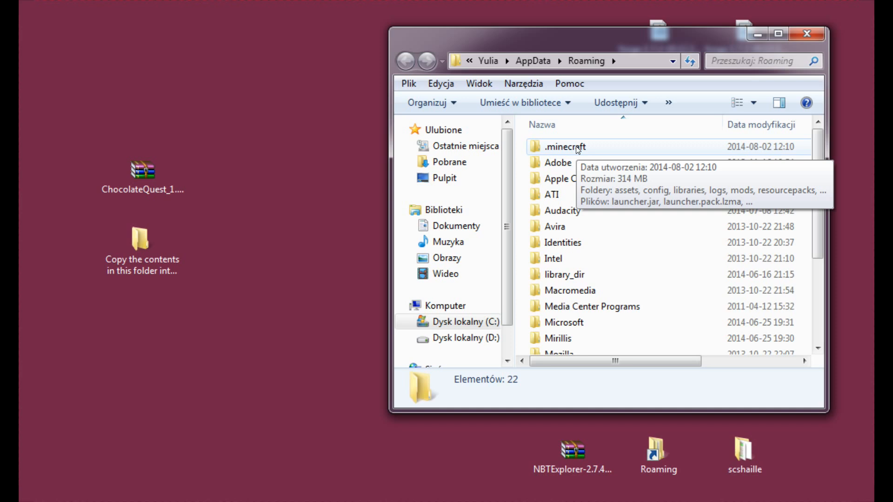
double_click(576, 145)
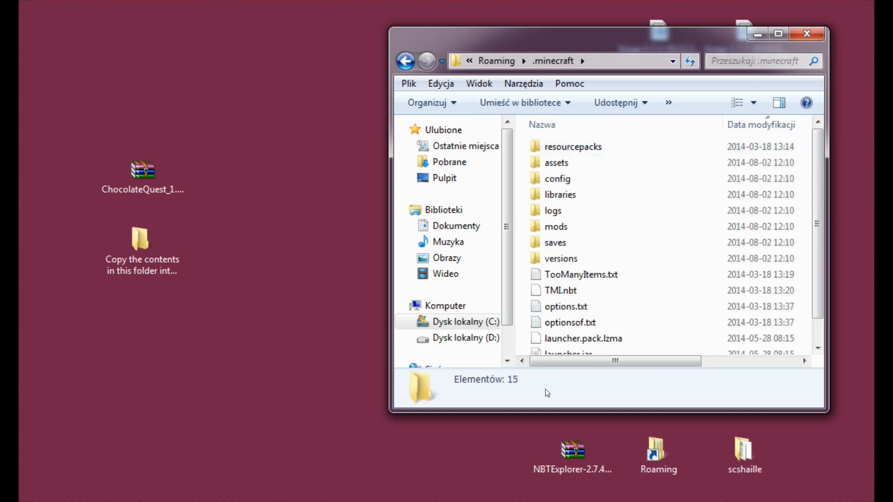
drag(552, 409, 552, 492)
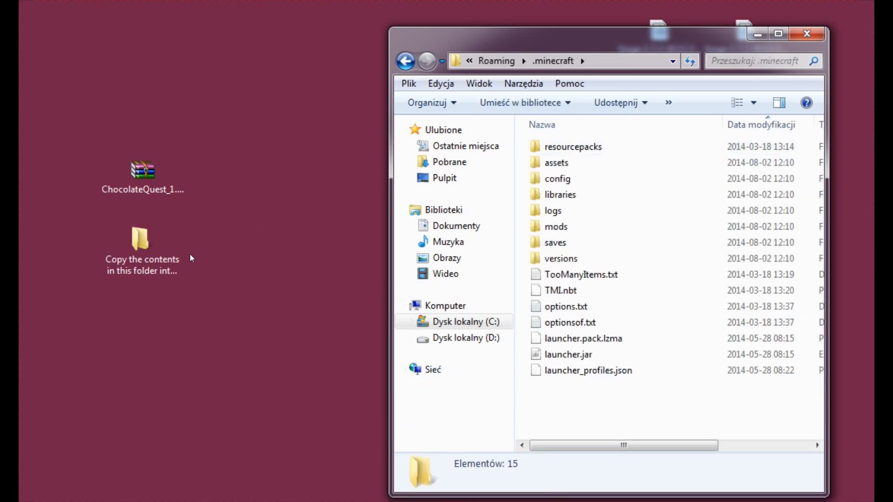
click(142, 262)
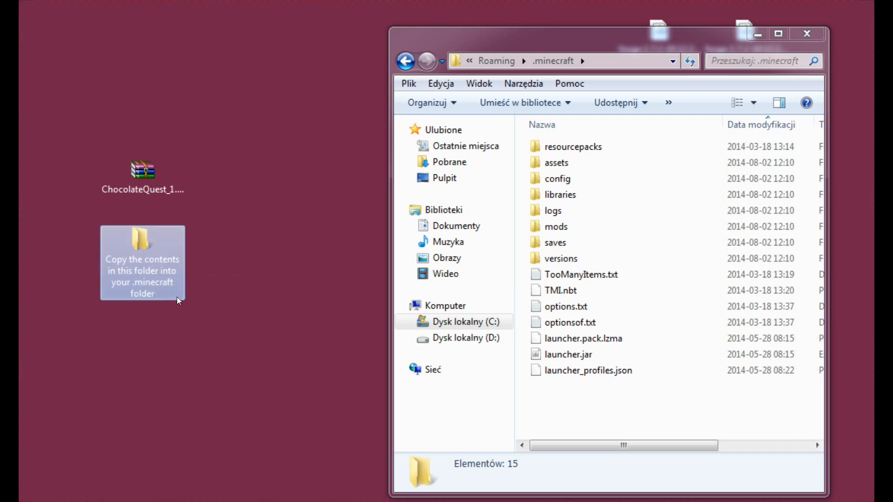
- Arrange the extracted folder window (config and mods) beside the .minecraft window
double_click(148, 240)
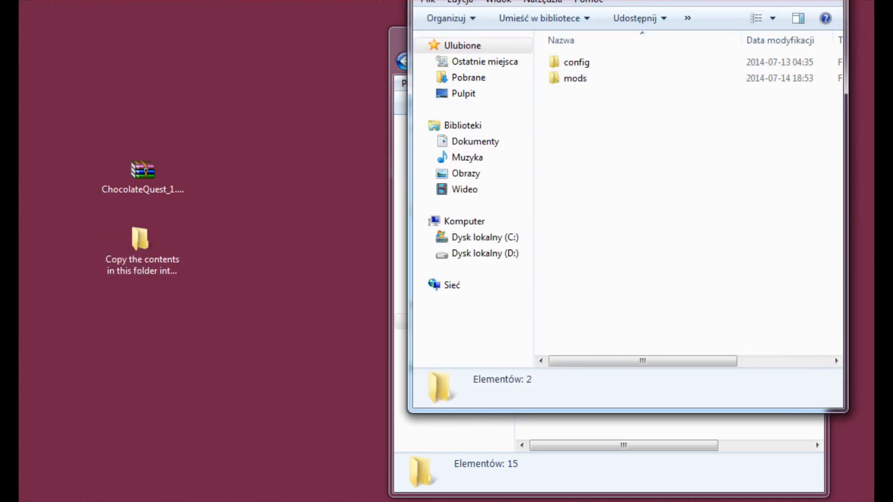
drag(599, 5, 599, 67)
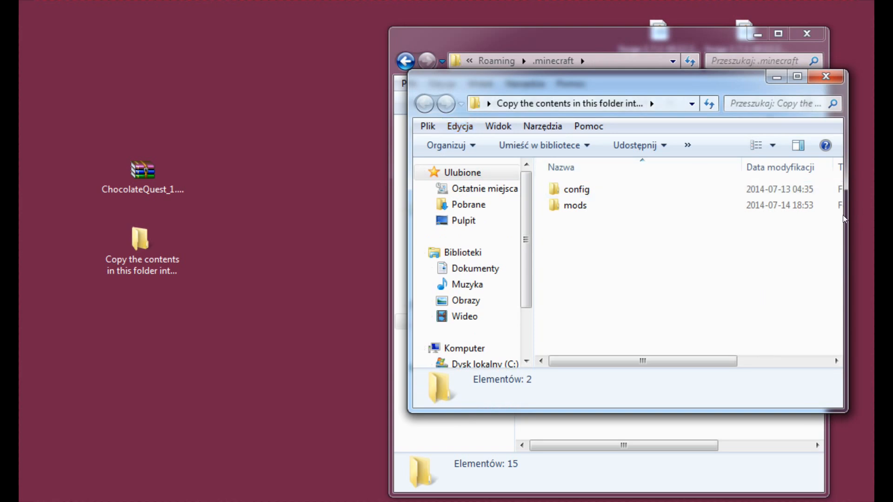
drag(844, 214, 530, 214)
mouse_move(488, 90)
mouse_down()
mouse_move(297, 93)
mouse_move(220, 75)
mouse_up()
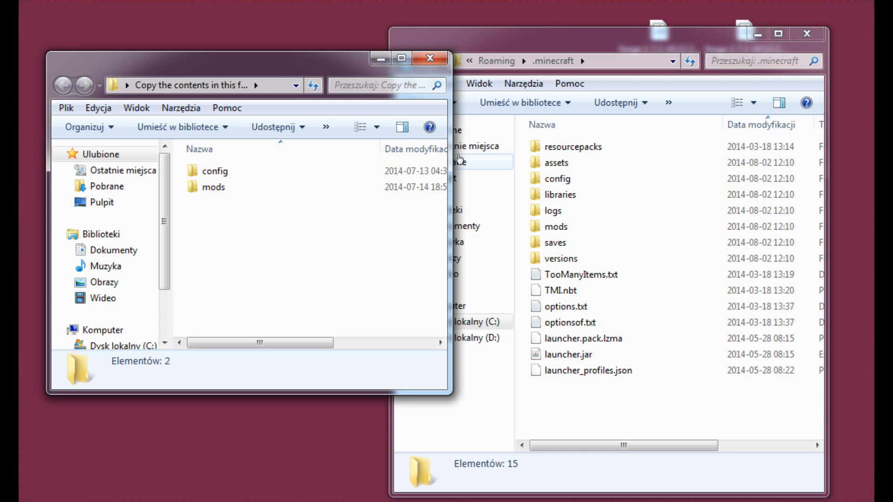
drag(450, 149, 357, 149)
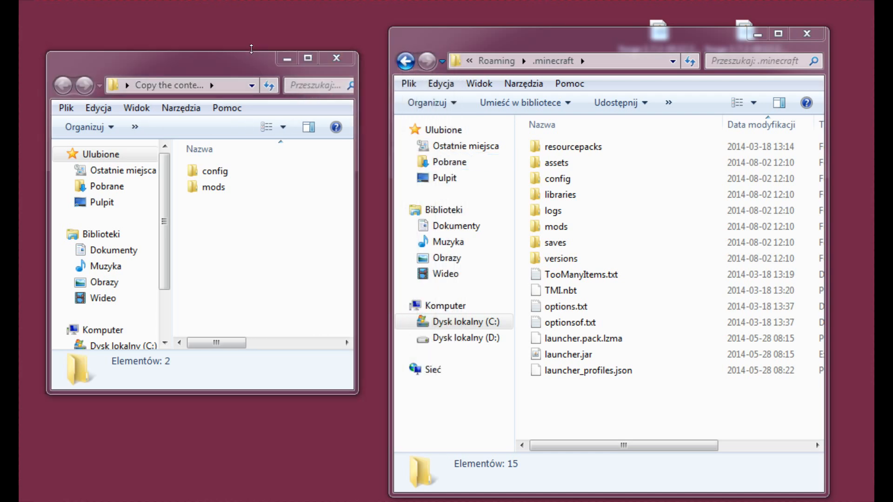
drag(255, 53, 256, 35)
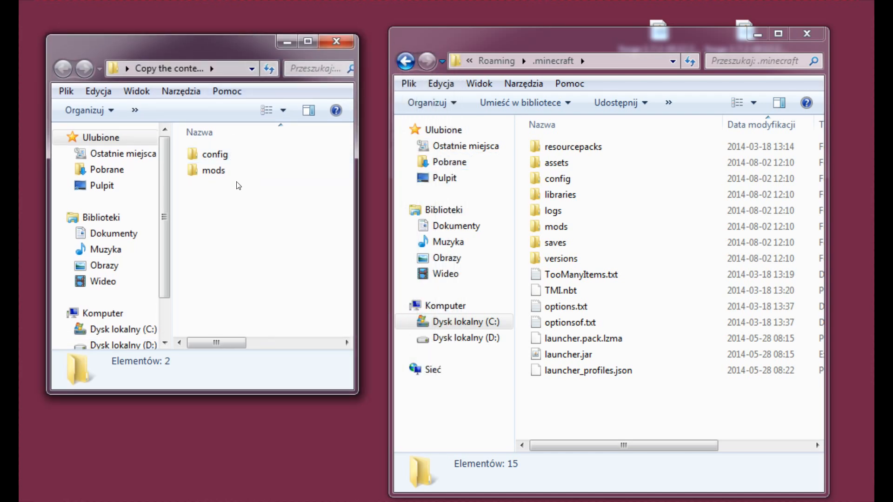
drag(228, 225, 209, 150)
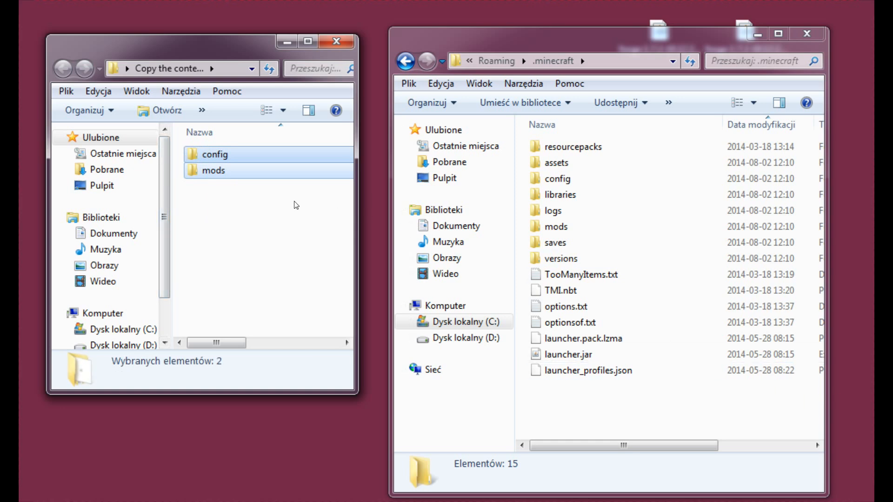
click(287, 240)
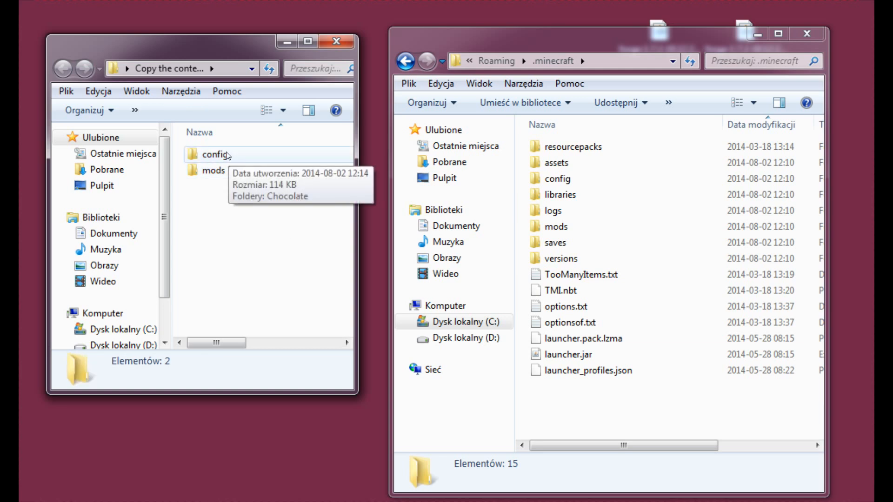
- Move the Chocolate config folder into .minecraft\config and the chocolateQuest jar into .minecraft\mods, then close the emptied window
double_click(230, 154)
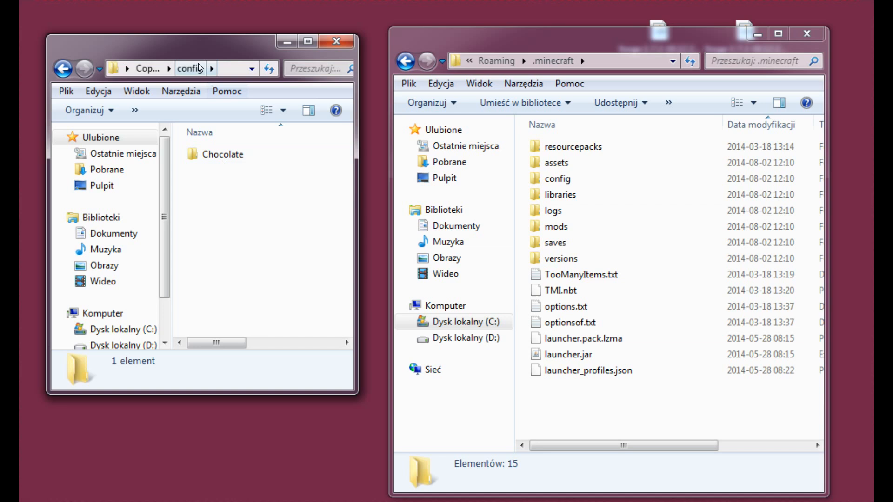
mouse_move(220, 155)
mouse_down()
mouse_move(201, 161)
mouse_move(585, 180)
mouse_up()
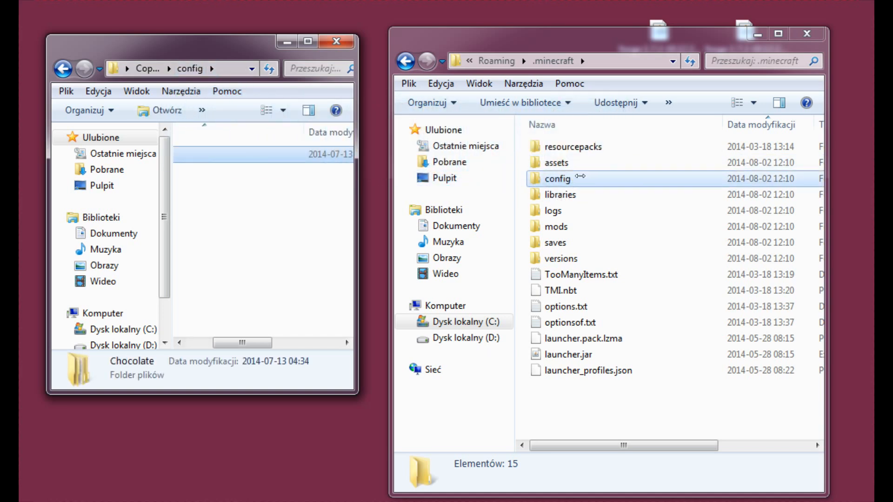
click(64, 71)
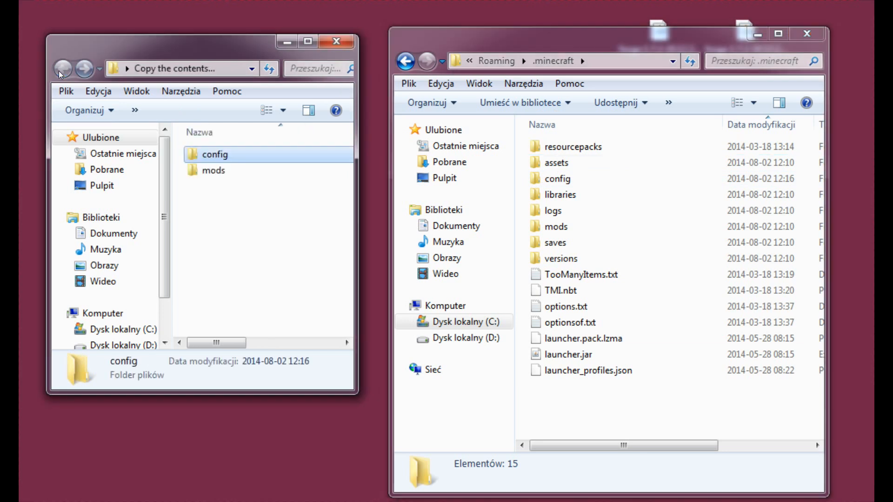
double_click(206, 174)
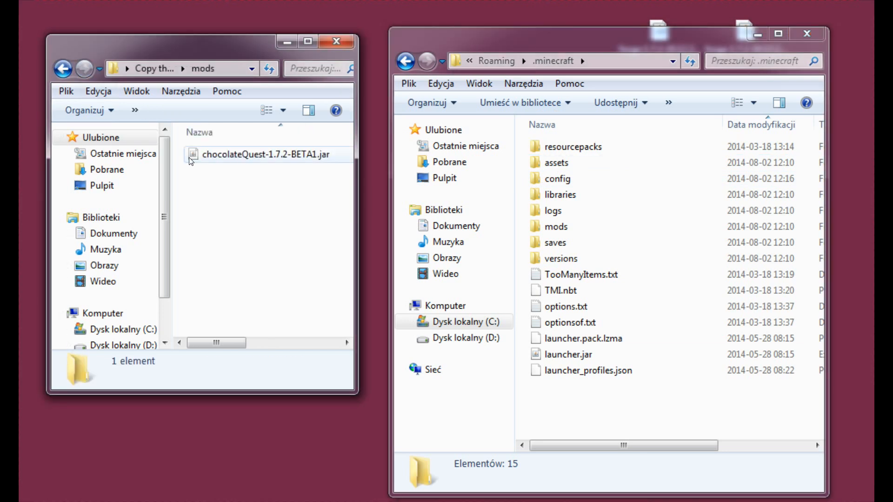
mouse_move(209, 154)
mouse_down()
mouse_move(565, 340)
mouse_move(555, 227)
mouse_up()
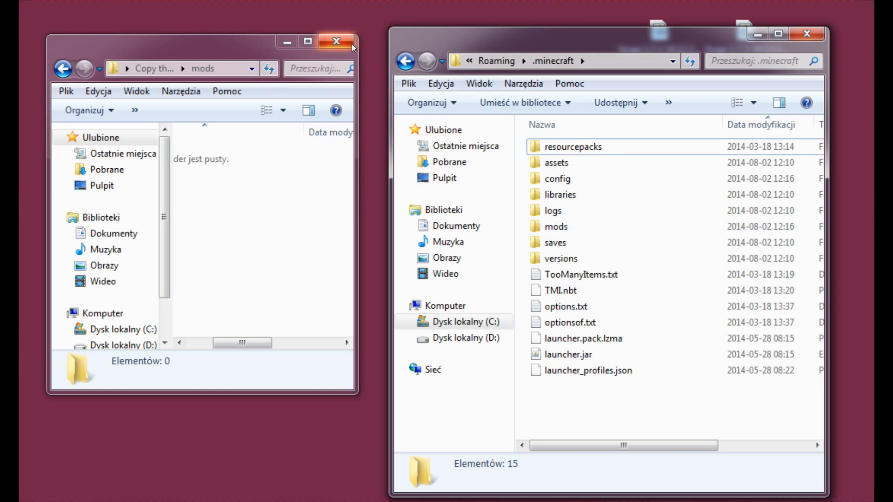
click(337, 41)
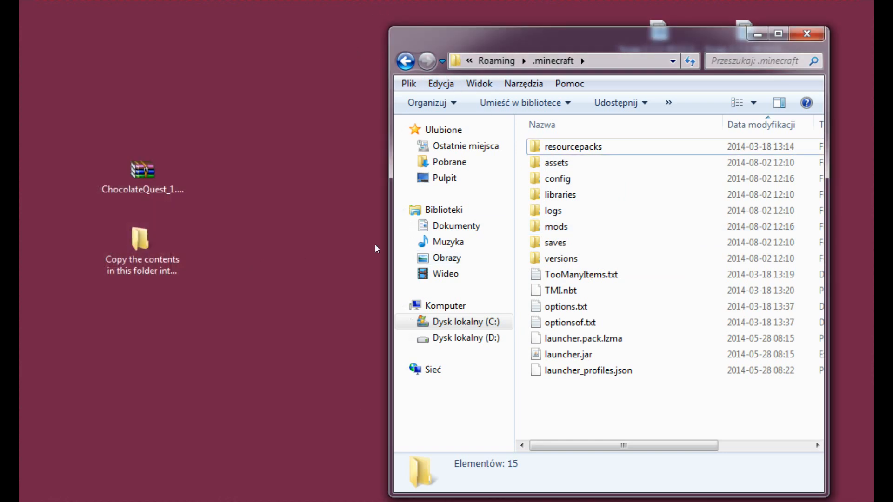
- Close the .minecraft window and launch Minecraft.exe from the desktop
click(806, 31)
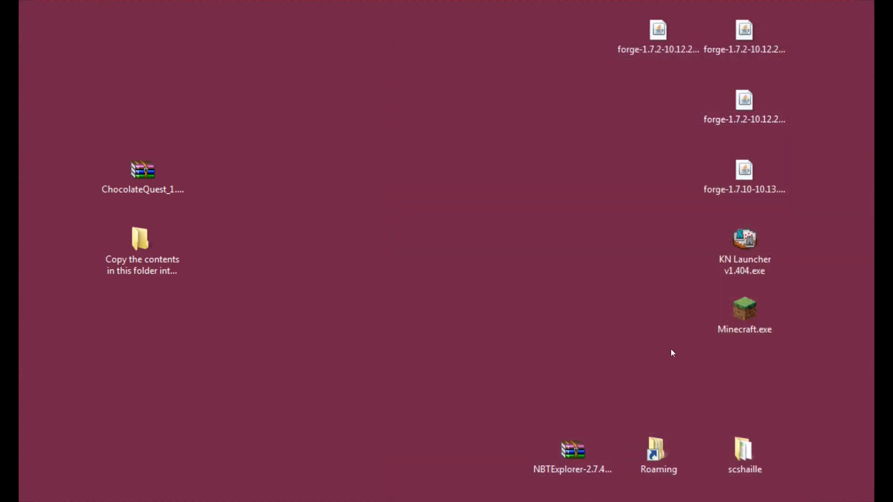
click(744, 322)
double_click(744, 308)
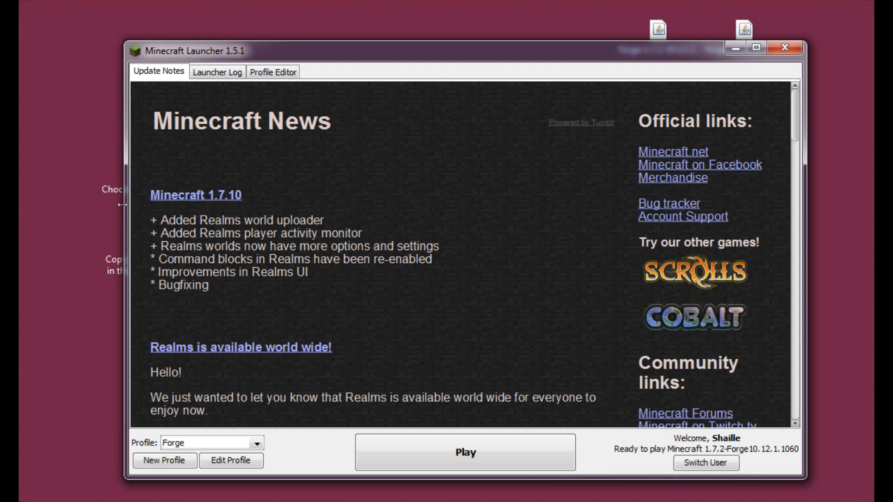
- Resize the launcher window and start the game with the Forge profile for 1.7.2
drag(128, 205, 258, 206)
click(140, 193)
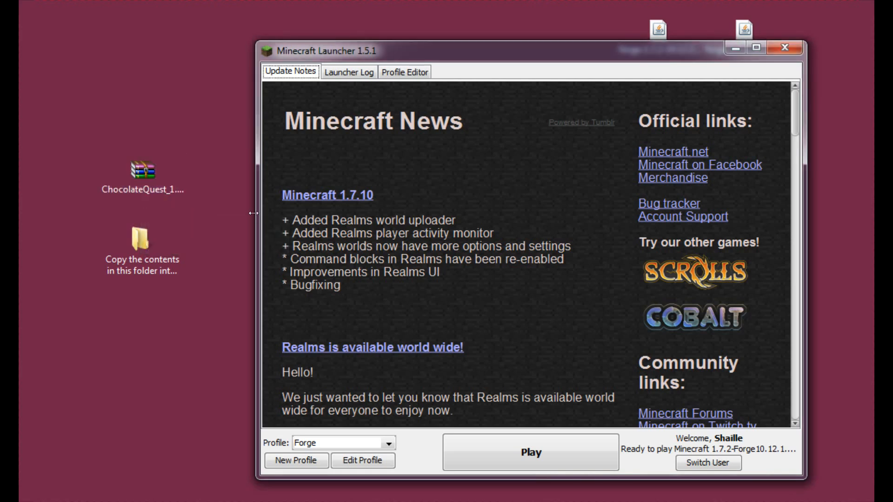
drag(257, 214, 114, 214)
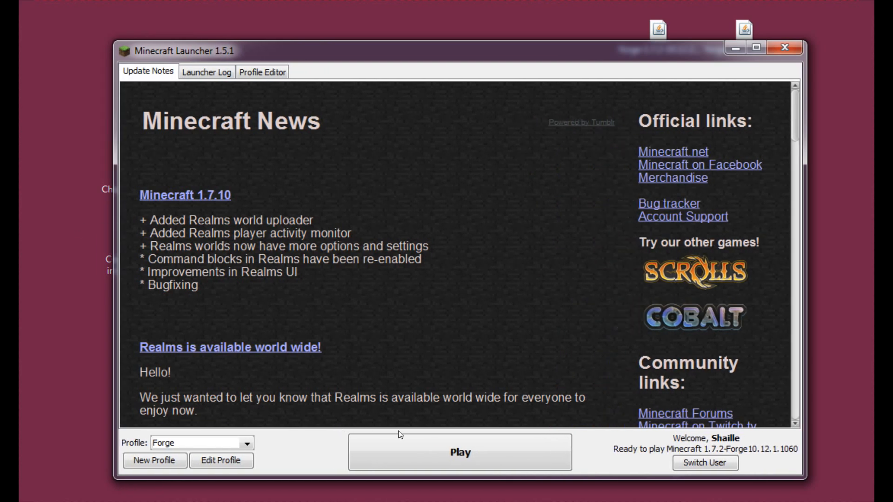
click(419, 447)
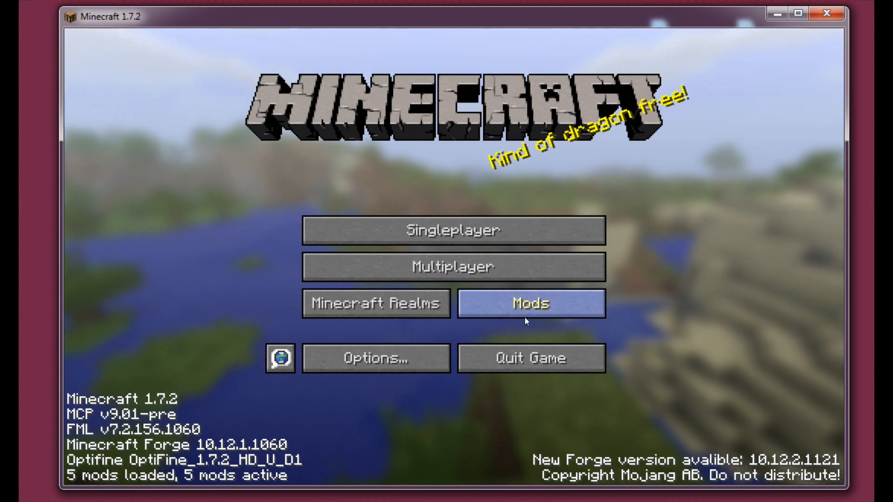
- View Chocolate Quest 1.7.2-BETA in the Forge mod list and return to the main menu
click(525, 307)
drag(260, 142, 260, 205)
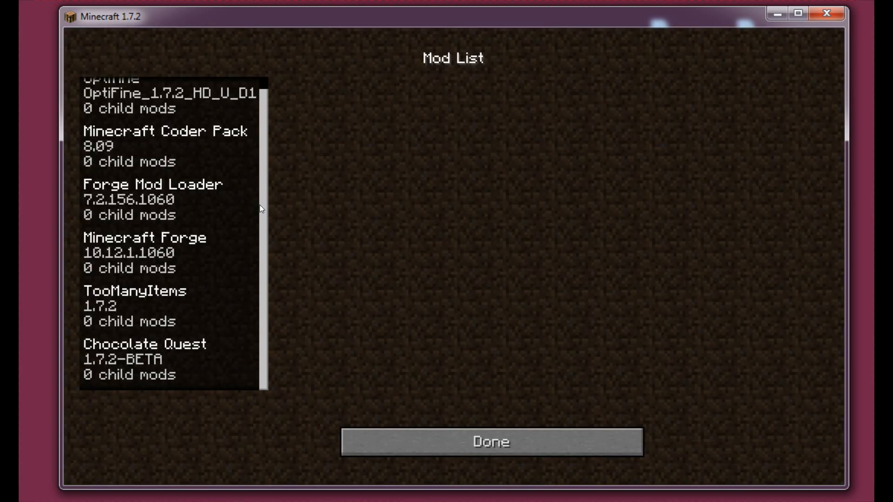
click(162, 366)
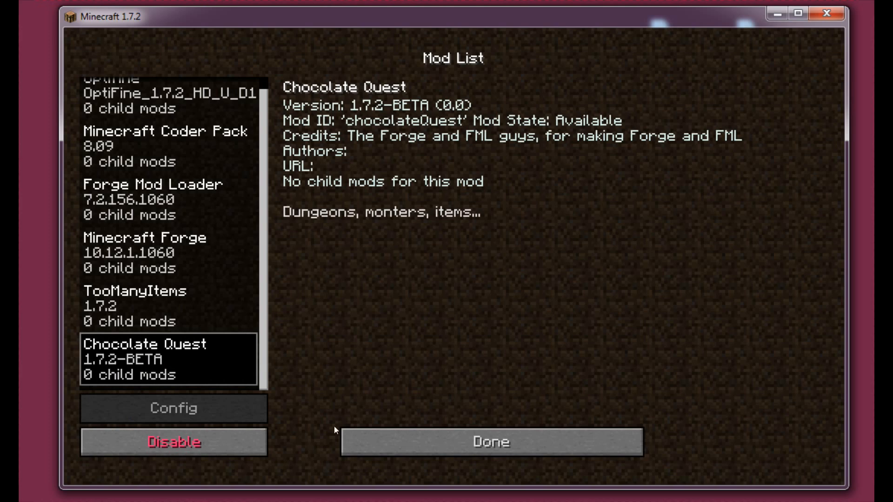
click(584, 449)
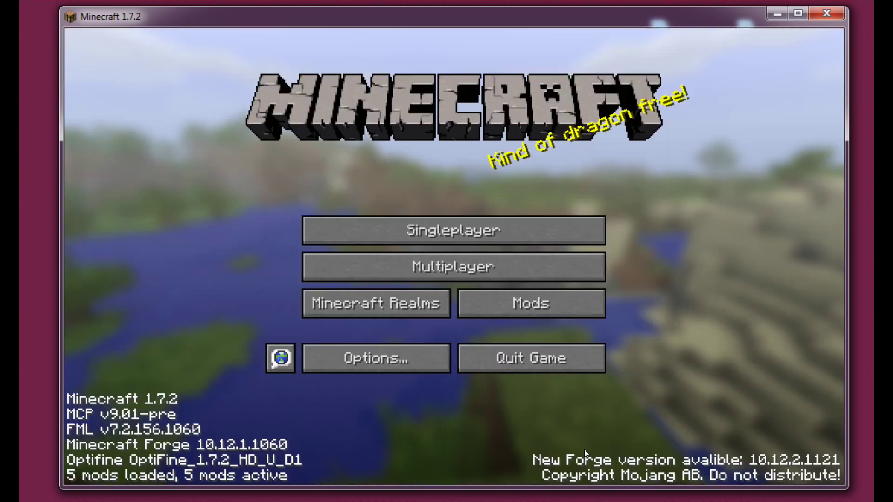
click(576, 362)
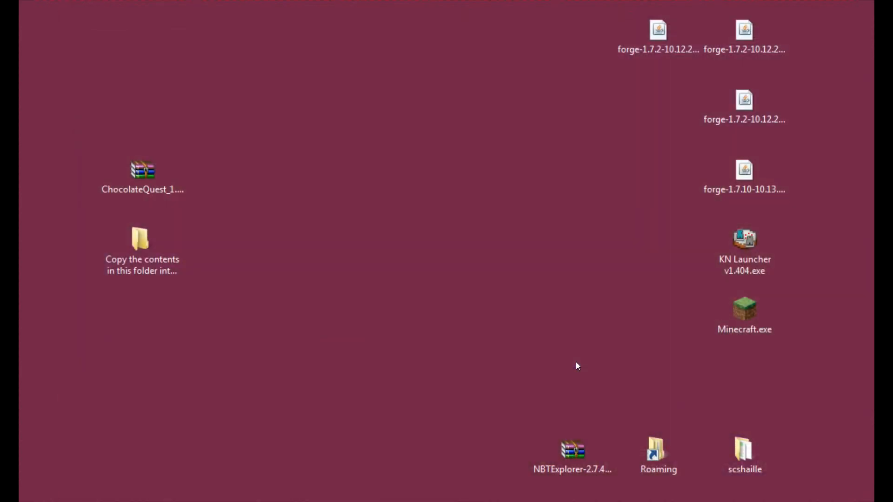